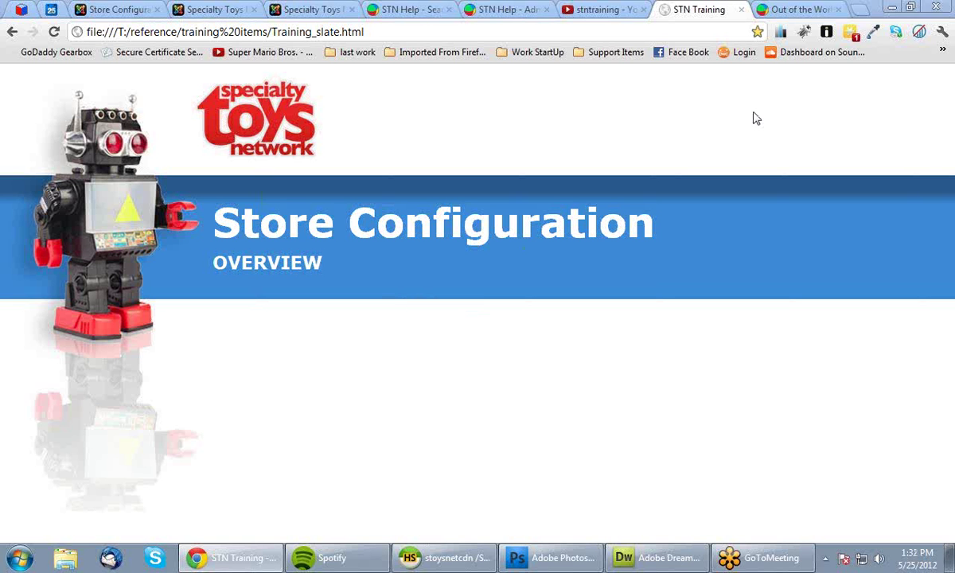
# - Open the store information form from the shopping cart in the Out of the World Toys administration site
pyautogui.click(802, 10)
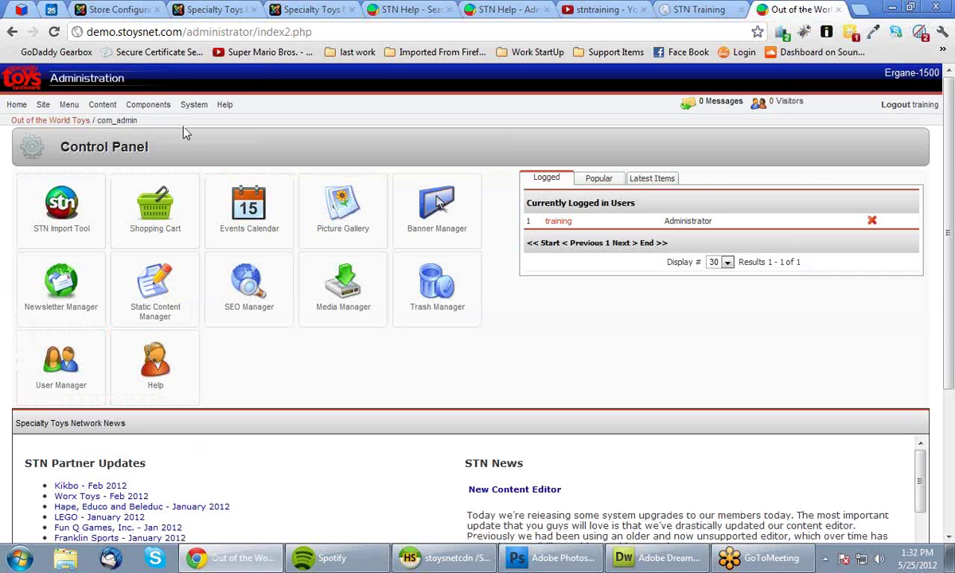
pyautogui.click(163, 210)
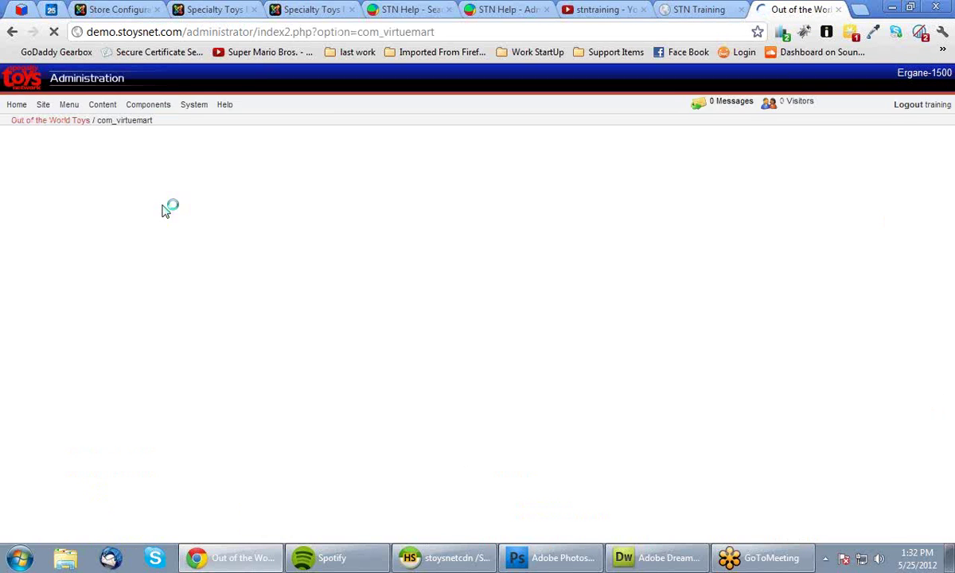
pyautogui.moveTo(102, 145)
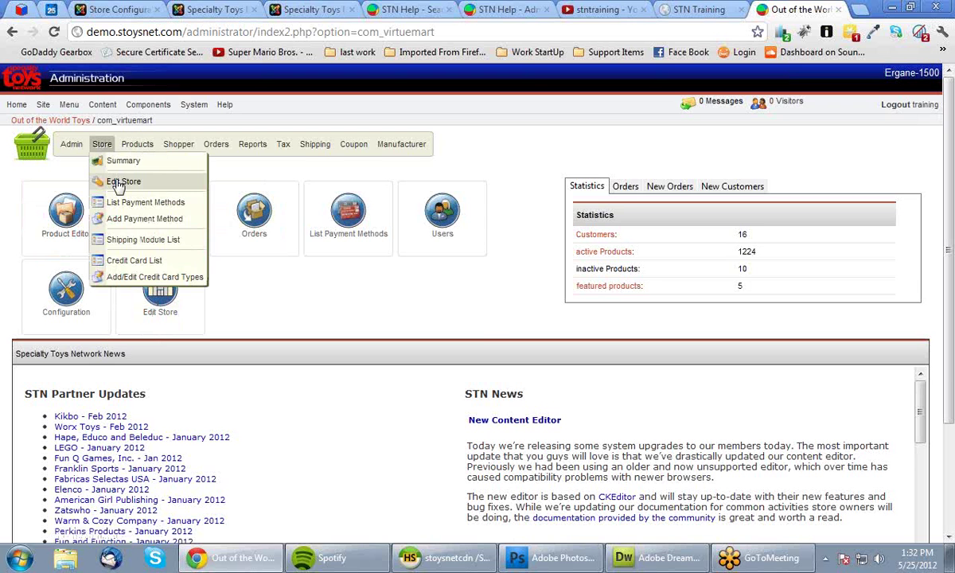
pyautogui.click(119, 182)
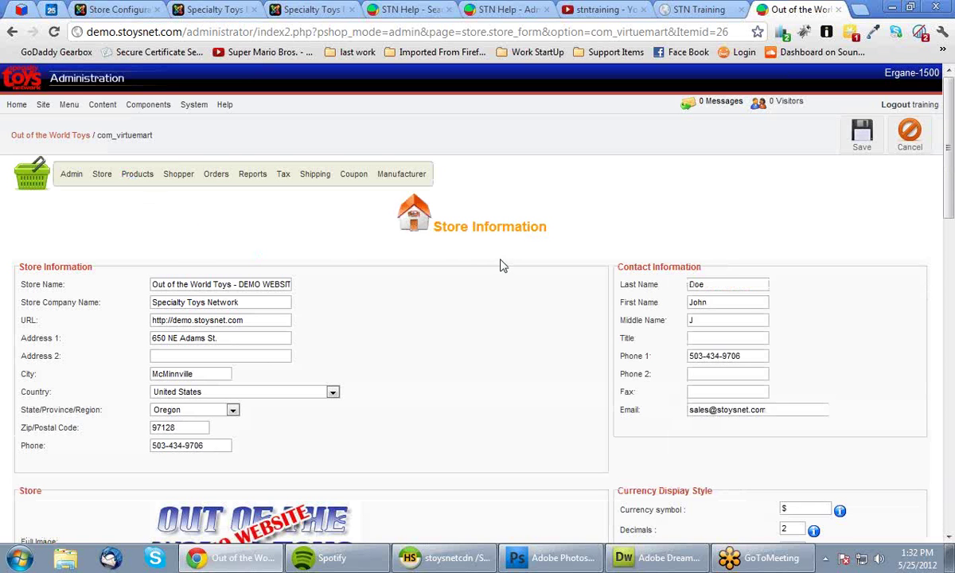
# - Examine the store's URL field and the contact's name, phone, fax and email fields
pyautogui.scroll(-1, 497, 267)
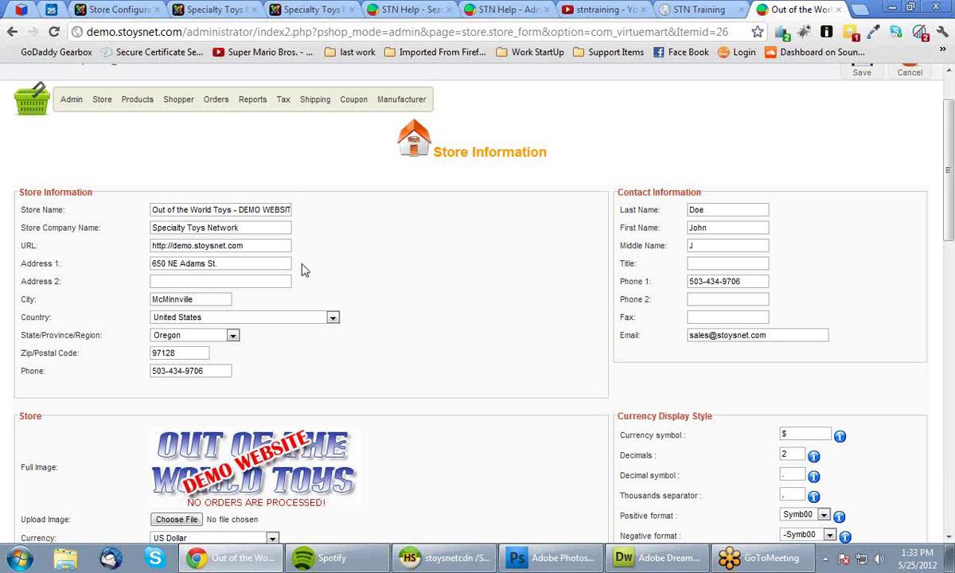
pyautogui.click(281, 246)
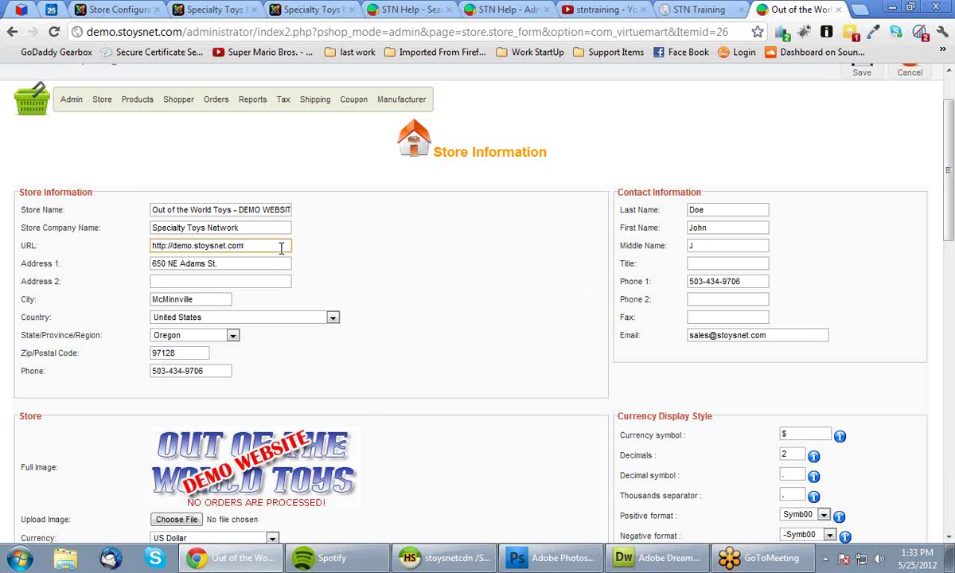
pyautogui.write('/')
pyautogui.click(714, 210)
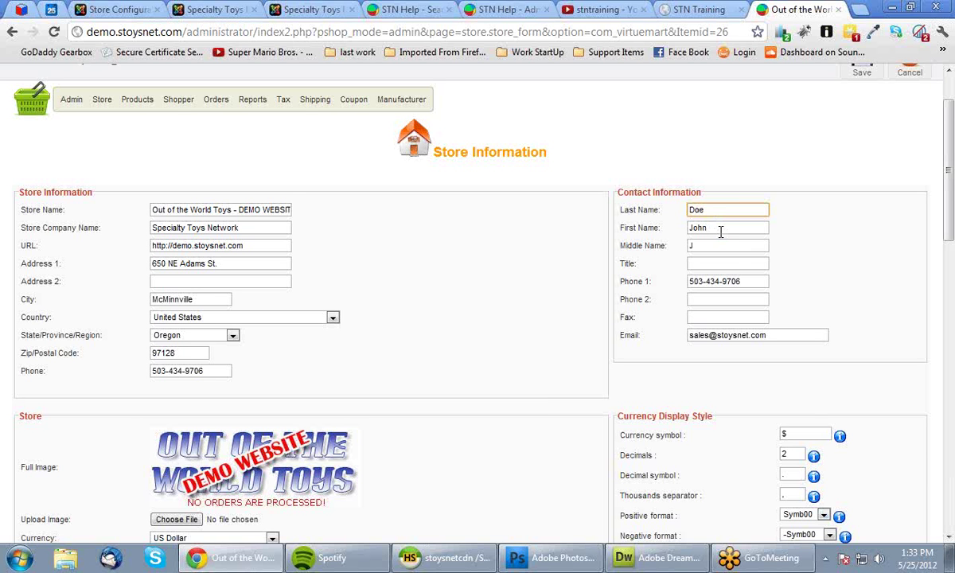
pyautogui.click(746, 282)
pyautogui.moveTo(800, 335); pyautogui.dragTo(688, 335)
pyautogui.click(763, 335)
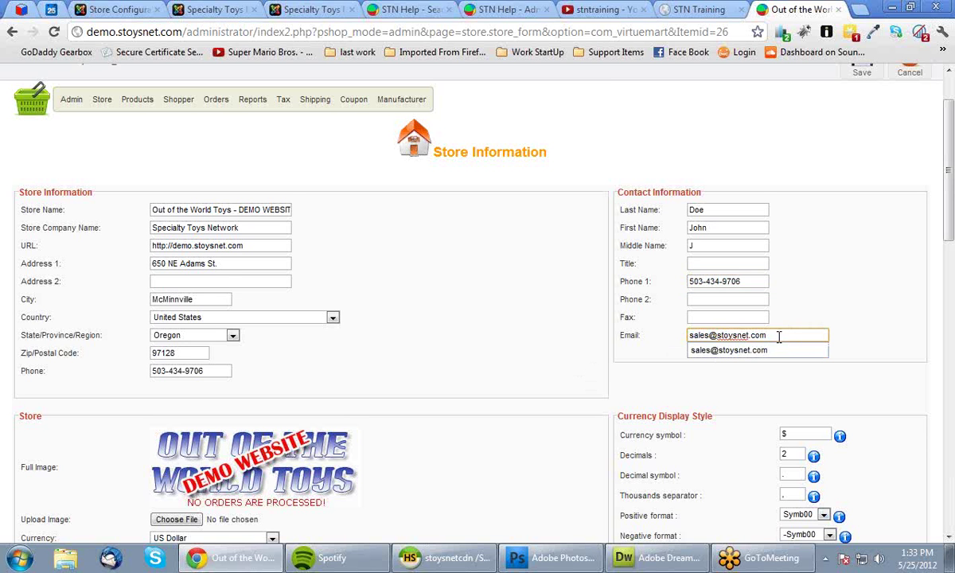
pyautogui.click(763, 318)
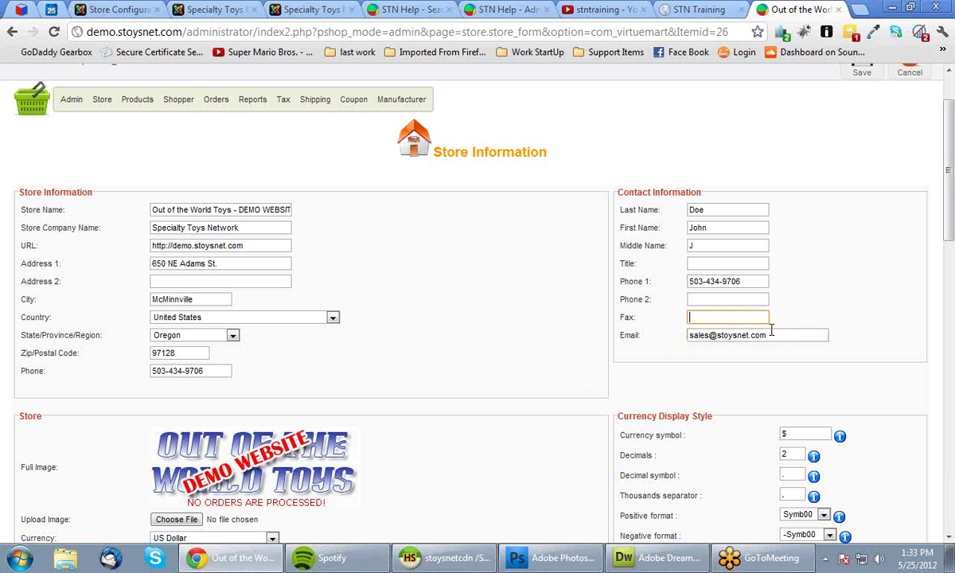
pyautogui.click(771, 336)
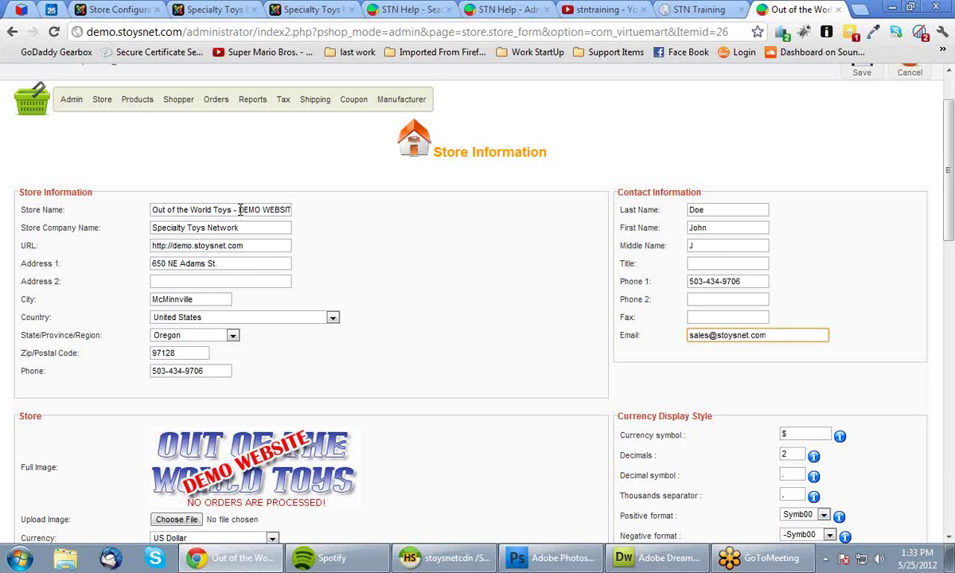
# - Examine the store name, company name and store phone fields, and compare them with the contact information section
pyautogui.moveTo(238, 209); pyautogui.dragTo(283, 209)
pyautogui.press('Tab')
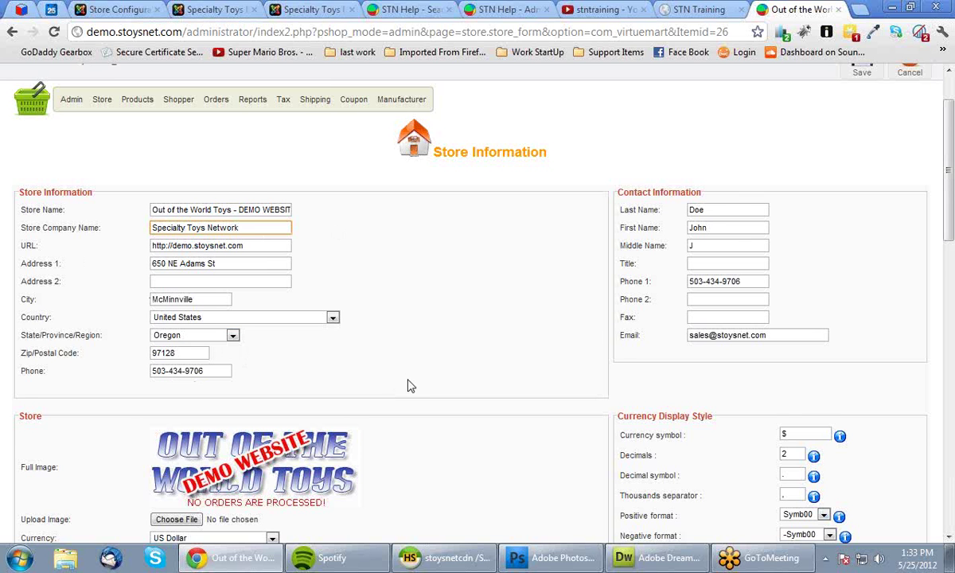
pyautogui.scroll(-1, 409, 386)
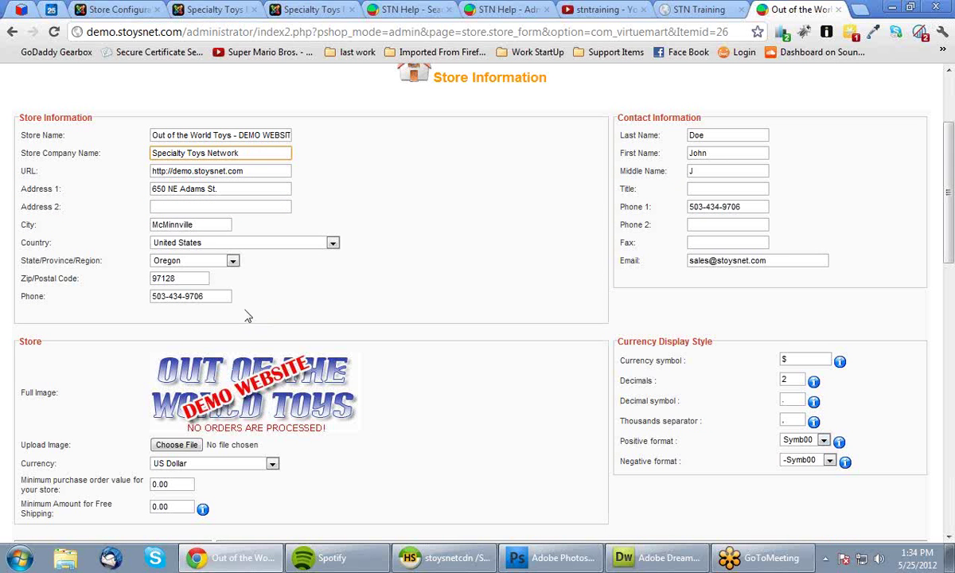
pyautogui.click(218, 299)
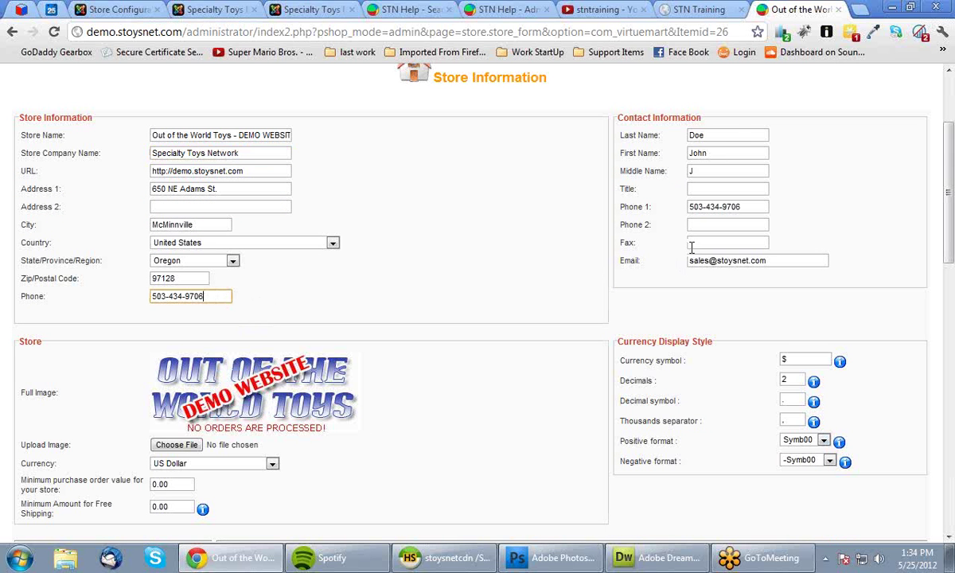
pyautogui.scroll(-1, 619, 284)
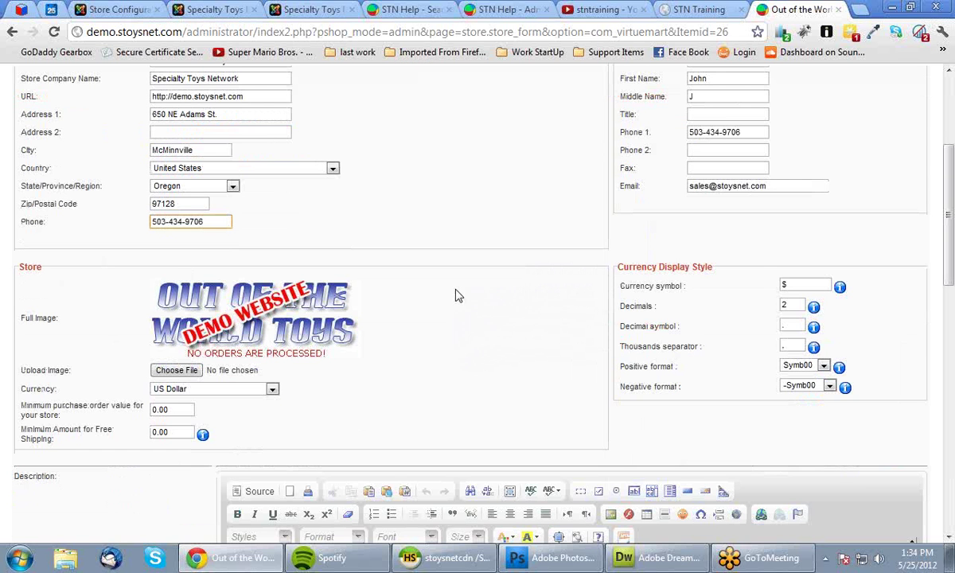
pyautogui.scroll(2, 430, 271)
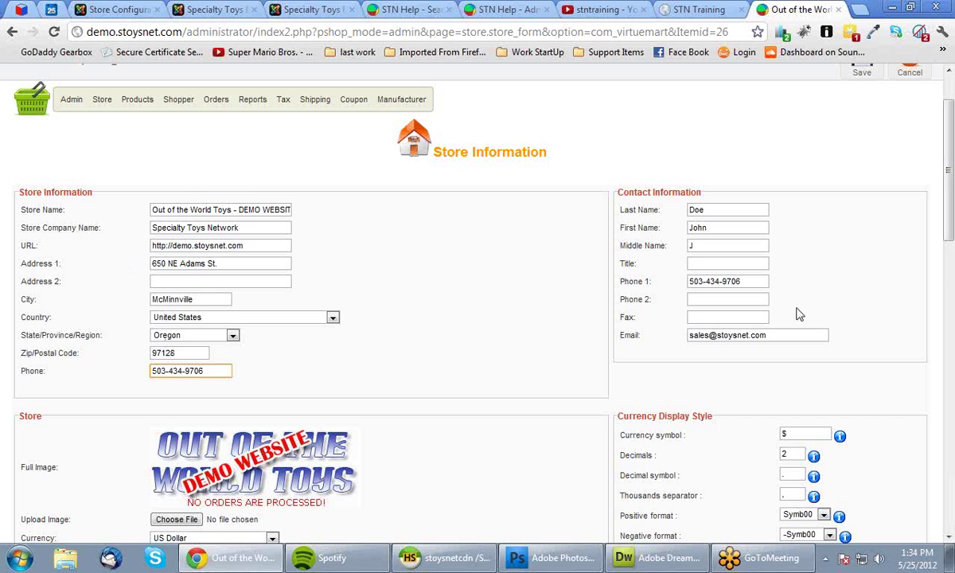
pyautogui.moveTo(690, 193); pyautogui.dragTo(632, 199)
pyautogui.click(607, 205)
# - Browse to the Sample Pictures folder for a store image upload and leave without choosing a file
pyautogui.scroll(-3, 429, 334)
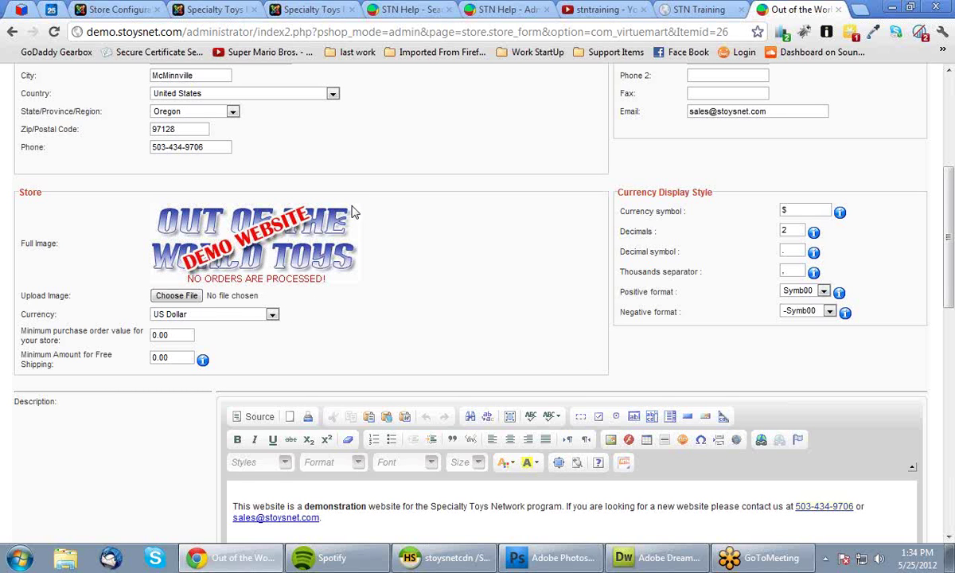
pyautogui.click(188, 301)
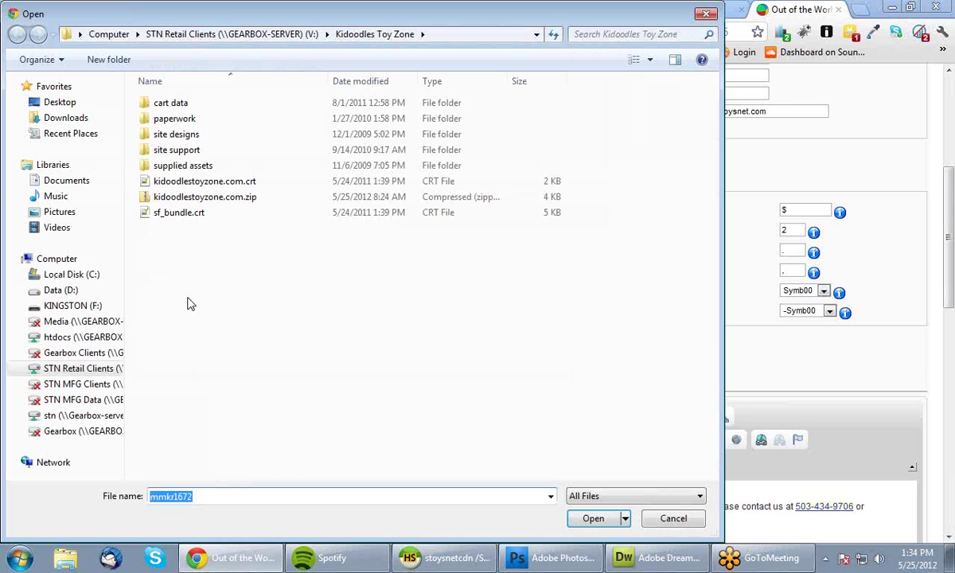
pyautogui.moveTo(722, 541); pyautogui.dragTo(726, 471)
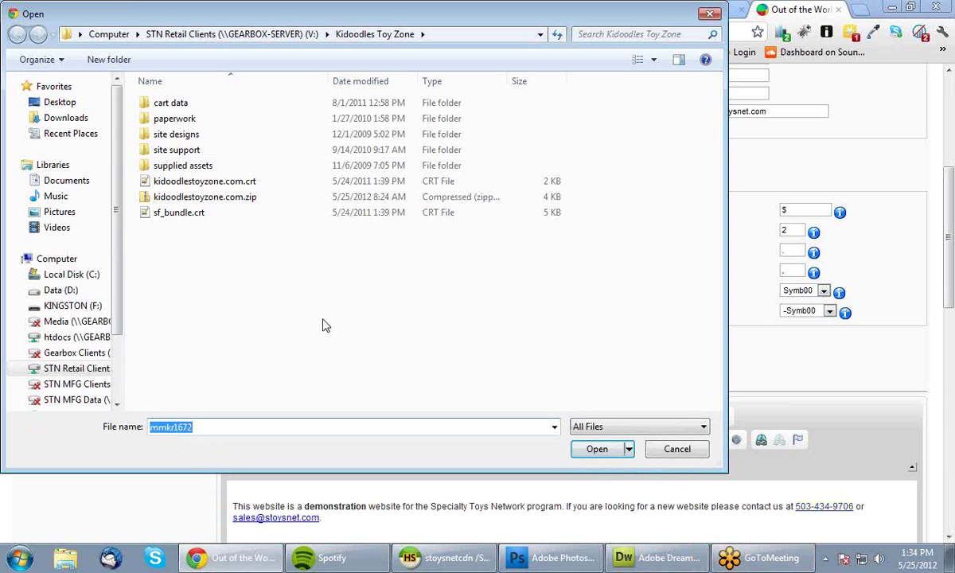
pyautogui.scroll(-2, 105, 102)
pyautogui.scroll(2, 86, 127)
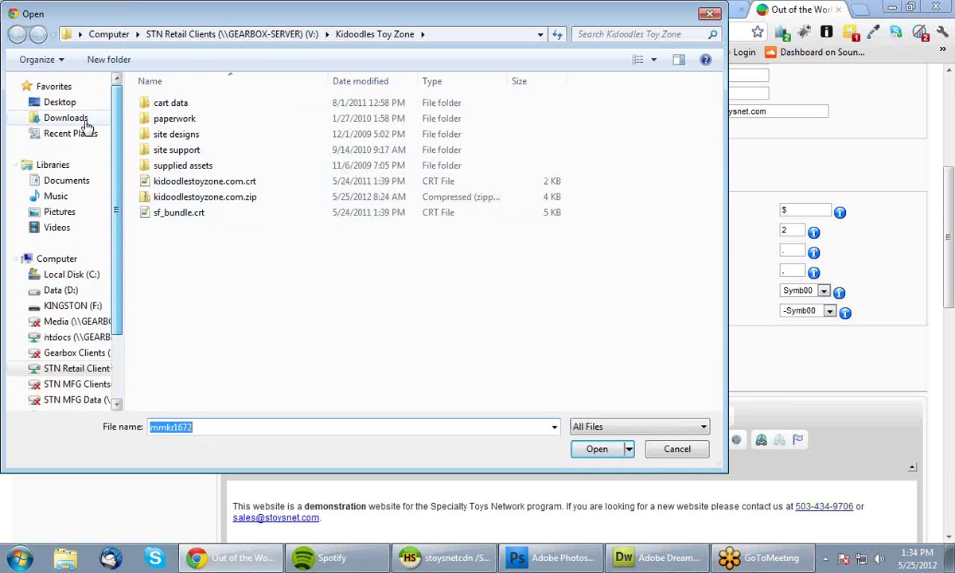
pyautogui.click(56, 216)
pyautogui.doubleClick(135, 159)
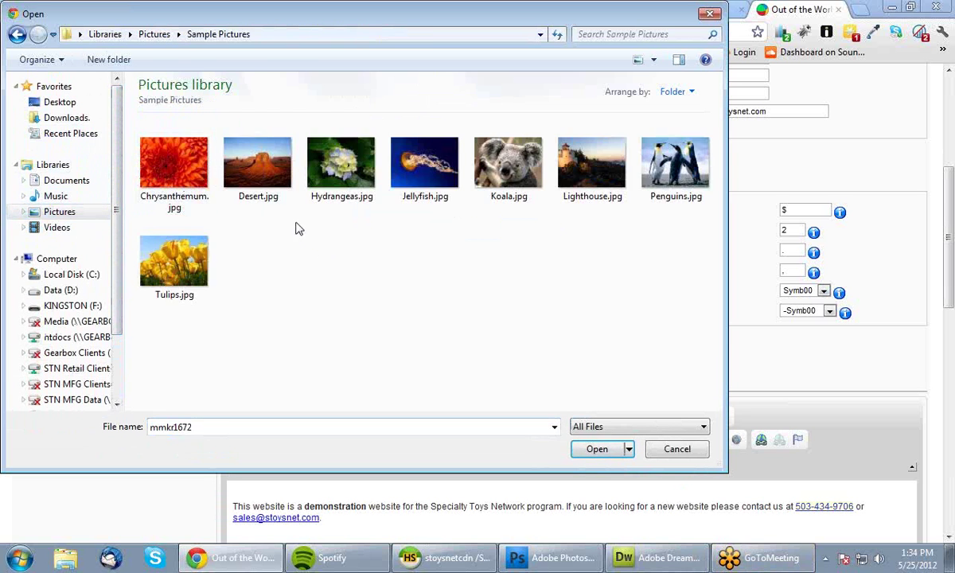
pyautogui.click(672, 450)
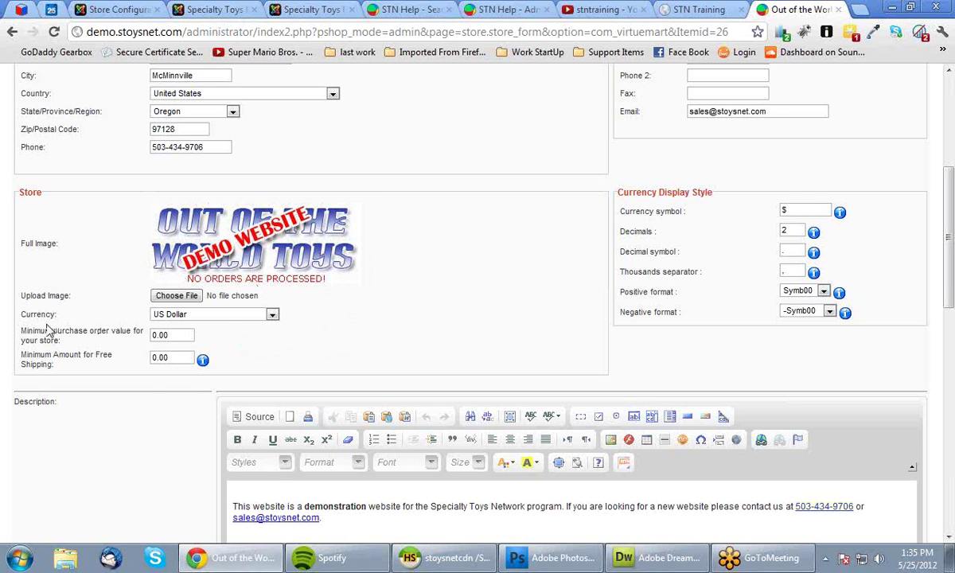
# - Examine the store's currency options and the minimum purchase order value setting
pyautogui.click(223, 316)
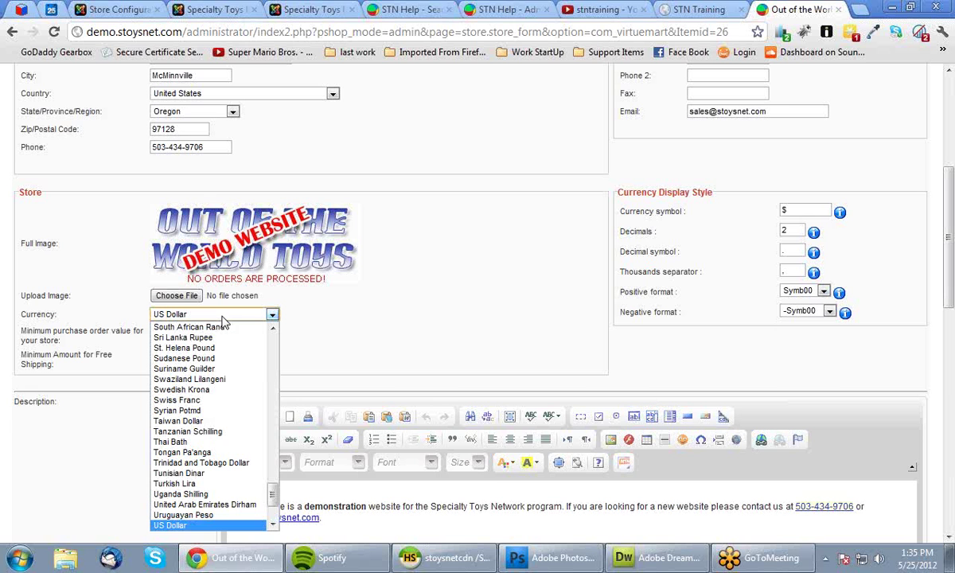
pyautogui.click(223, 315)
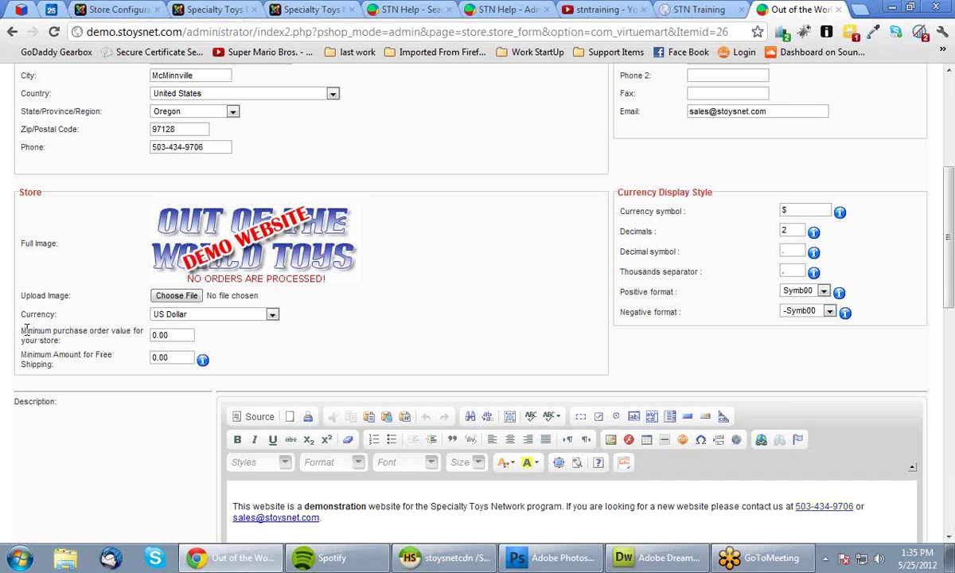
pyautogui.moveTo(25, 330); pyautogui.dragTo(67, 342)
pyautogui.click(70, 346)
# - Try a minimum purchase order value of 1 for the store and return the field to 0.00
pyautogui.moveTo(171, 335); pyautogui.dragTo(144, 336)
pyautogui.click(98, 342)
pyautogui.write('1')
pyautogui.click(153, 335)
pyautogui.moveTo(157, 335); pyautogui.dragTo(132, 340)
pyautogui.write('0')
# - Read the tip explaining the minimum amount for free shipping
pyautogui.click(176, 357)
pyautogui.moveTo(21, 355); pyautogui.dragTo(61, 370)
pyautogui.click(64, 376)
pyautogui.click(180, 358)
pyautogui.moveTo(64, 369); pyautogui.dragTo(26, 354)
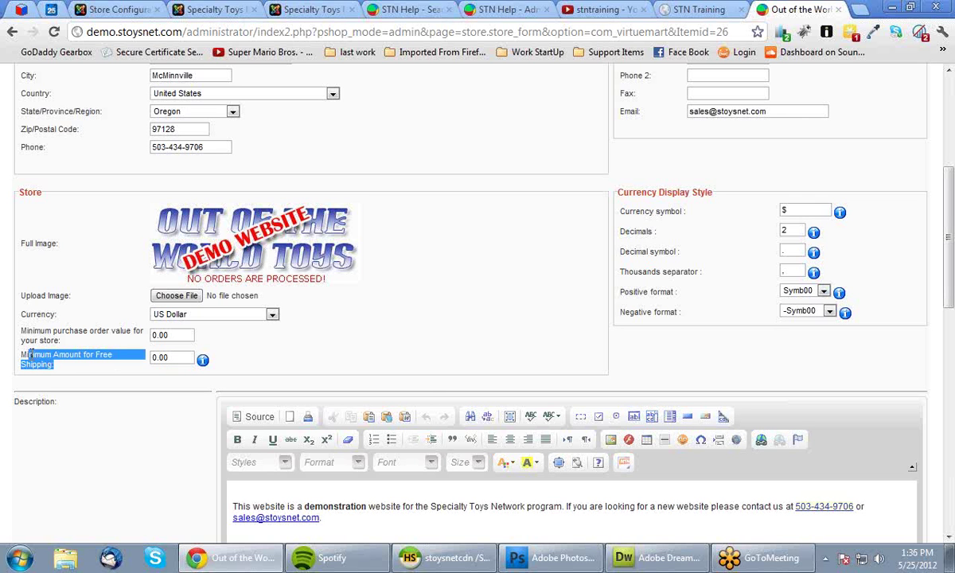
pyautogui.moveTo(203, 362)
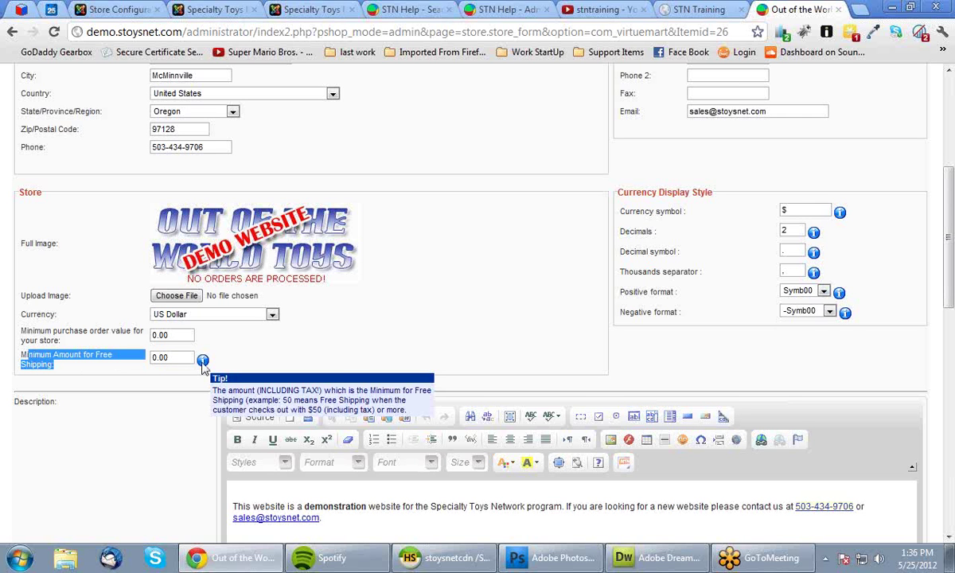
pyautogui.click(91, 366)
# - Try a minimum amount for free shipping of 50 and return the field to 0.00
pyautogui.moveTo(157, 358); pyautogui.dragTo(132, 356)
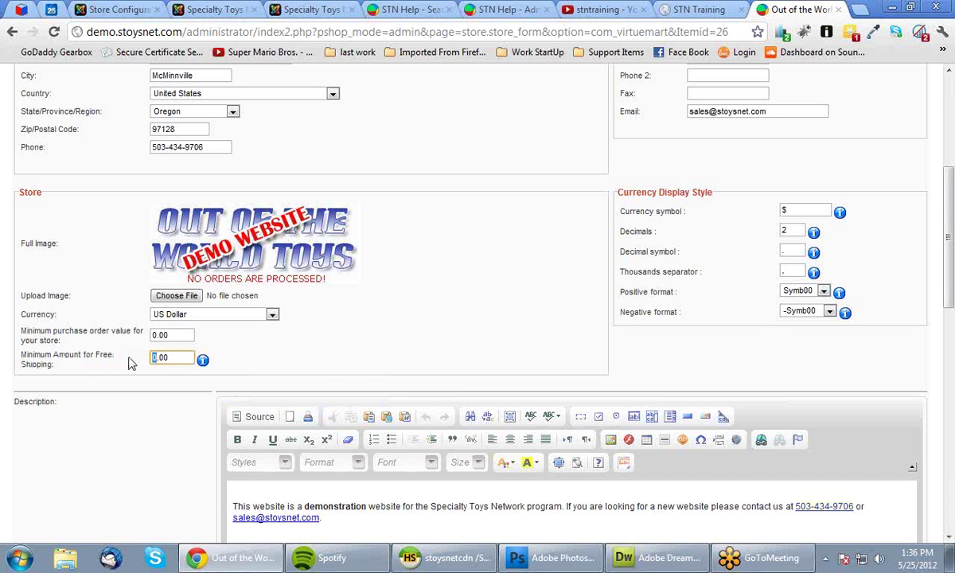
pyautogui.write('50')
pyautogui.press('BackSpace')
pyautogui.click(260, 332)
pyautogui.click(173, 356)
pyautogui.click(424, 333)
# - Examine the currency symbol and decimals settings in the currency display style section
pyautogui.scroll(1, 412, 322)
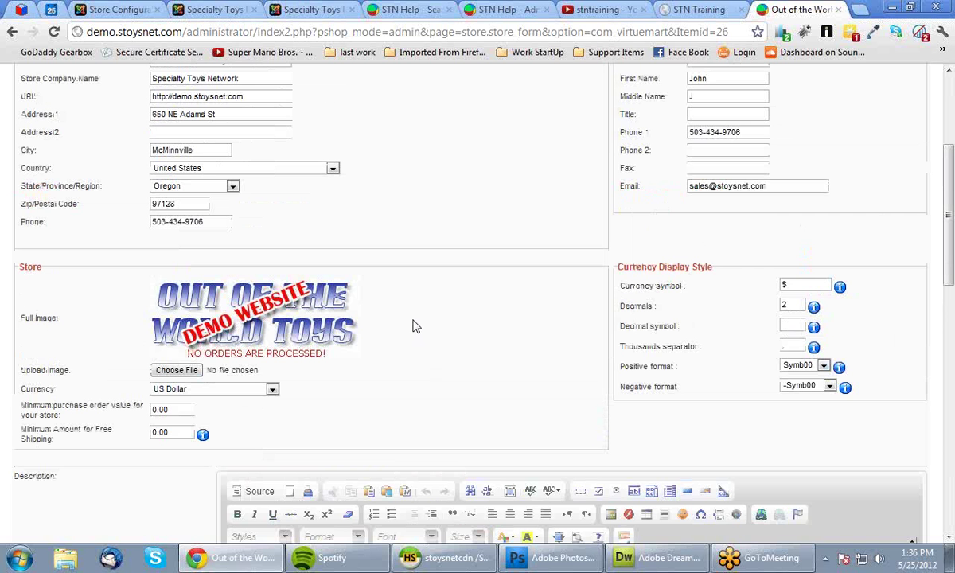
pyautogui.scroll(-1, 424, 326)
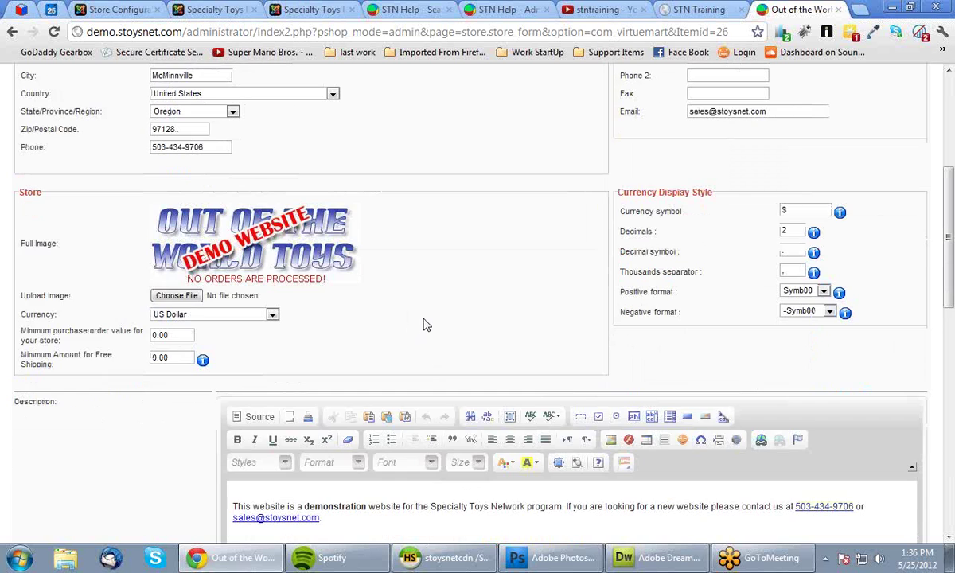
pyautogui.click(815, 209)
pyautogui.click(793, 229)
# - Examine the store's description text in its editor below the store settings
pyautogui.scroll(-4, 385, 270)
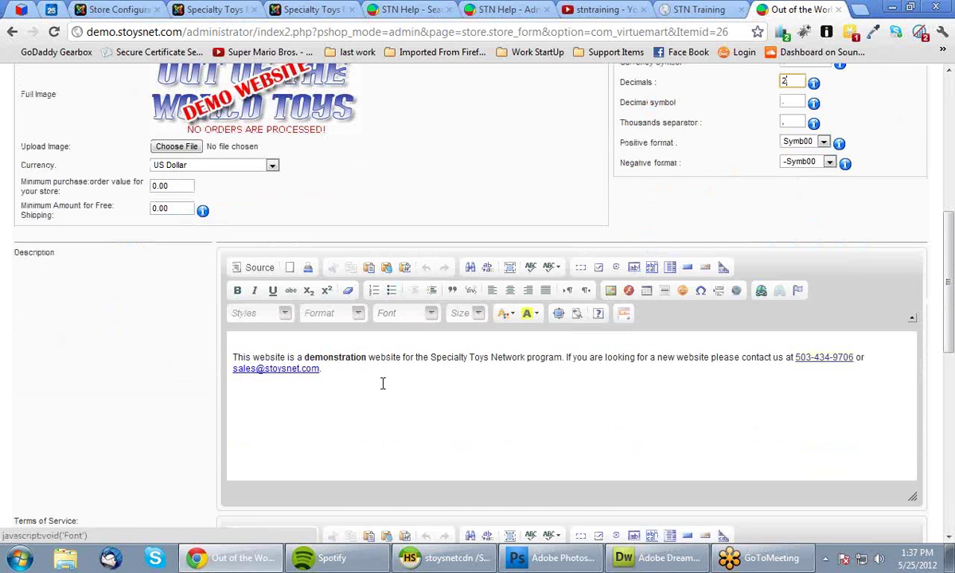
pyautogui.scroll(-2, 381, 383)
pyautogui.click(357, 294)
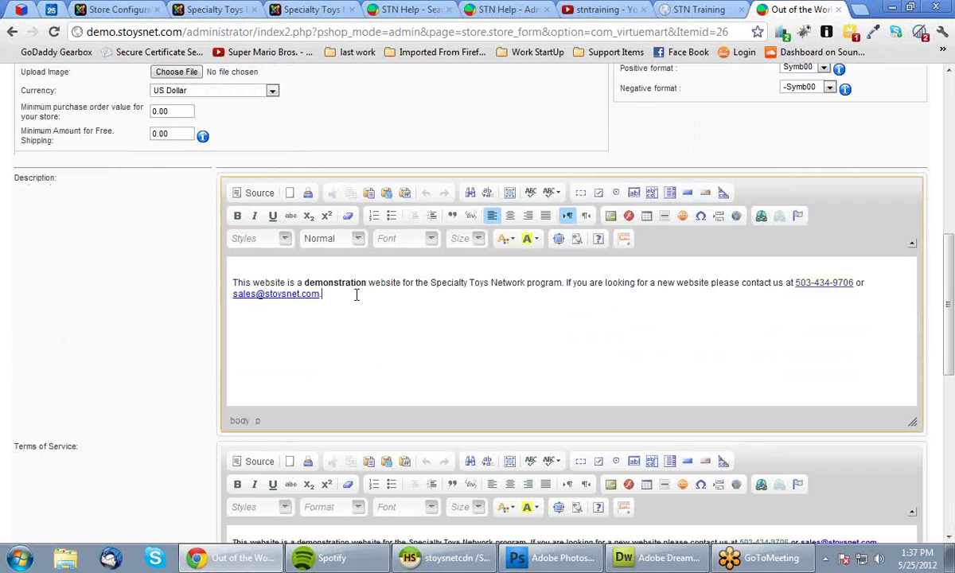
pyautogui.tripleClick(22, 176)
pyautogui.click(60, 181)
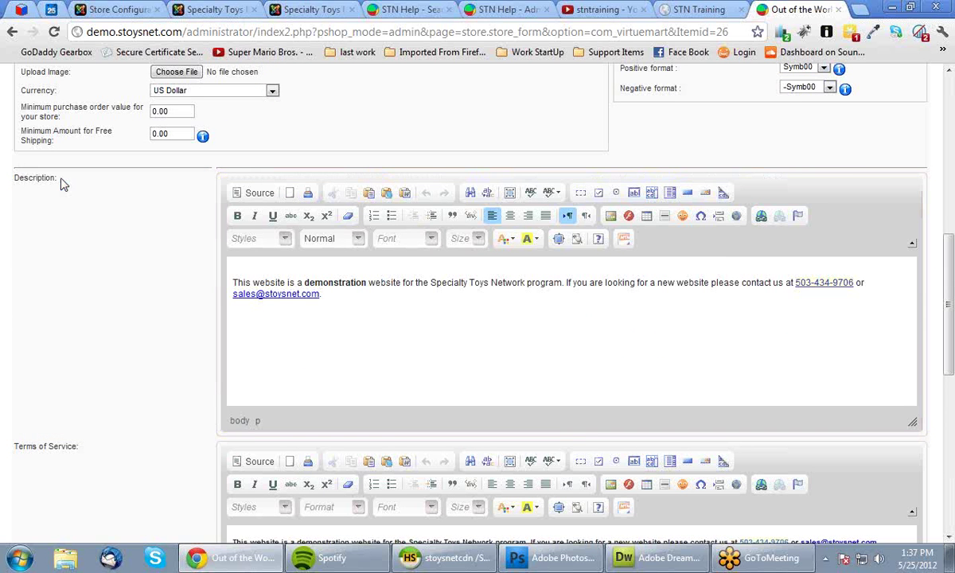
pyautogui.moveTo(60, 181); pyautogui.dragTo(14, 175)
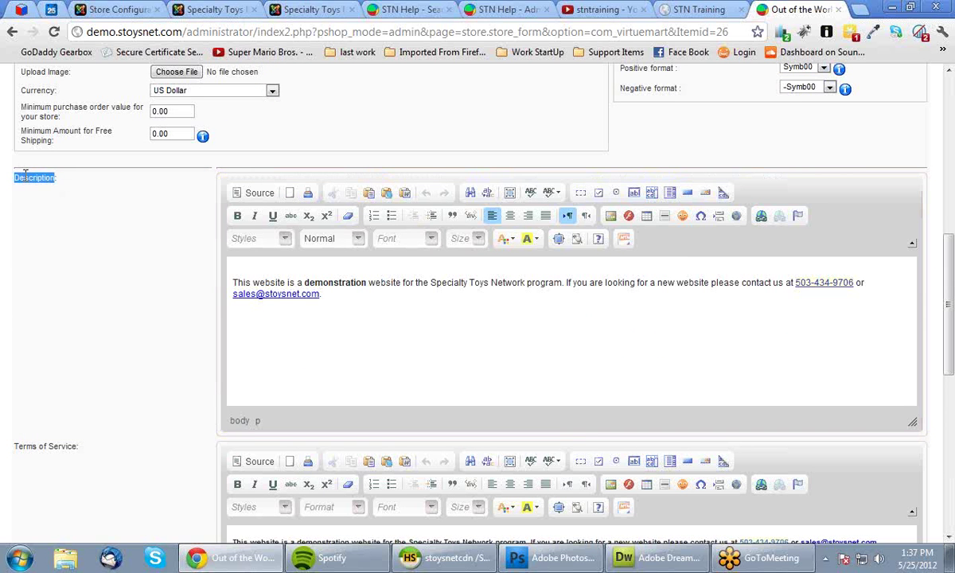
pyautogui.click(382, 300)
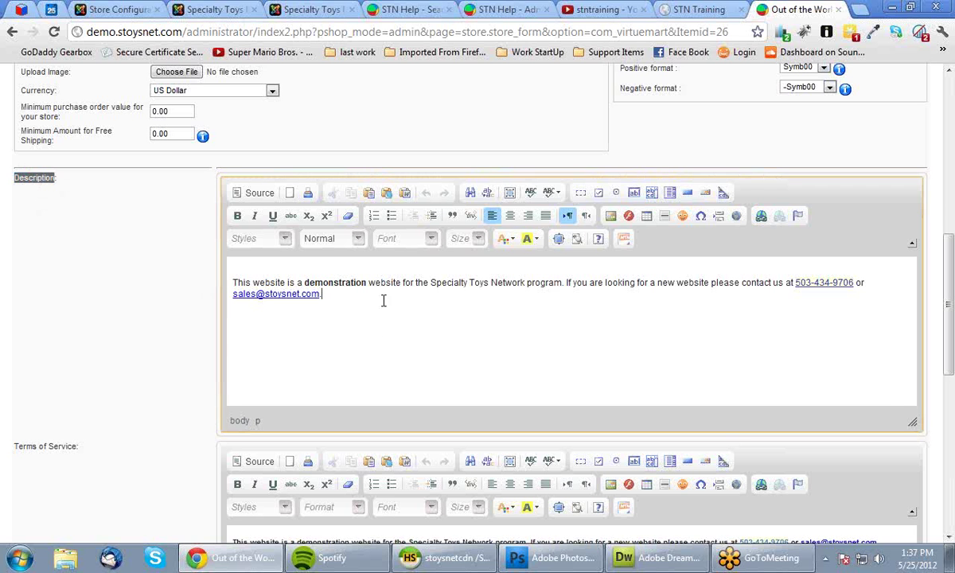
pyautogui.click(71, 164)
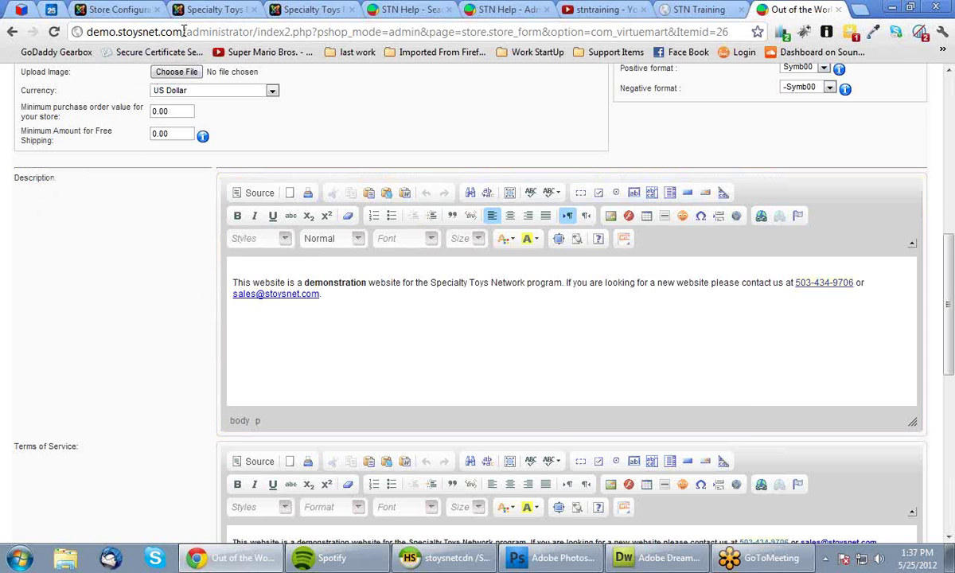
# - Open the storefront demo.stoysnet.com in a new browser tab, reusing the domain from the store form's address
pyautogui.moveTo(178, 32); pyautogui.dragTo(33, 32)
pyautogui.hotkey('ctrl', 'c')
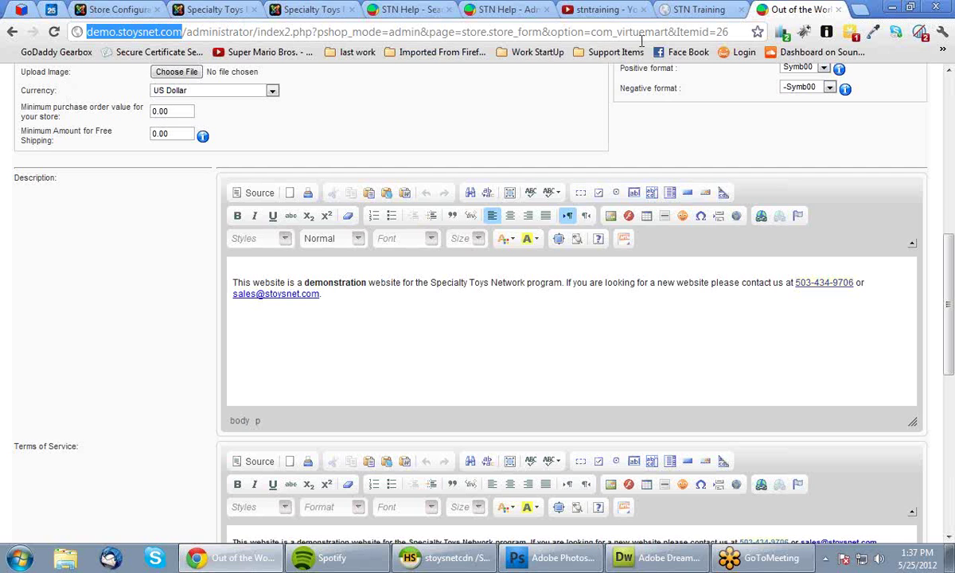
pyautogui.click(844, 10)
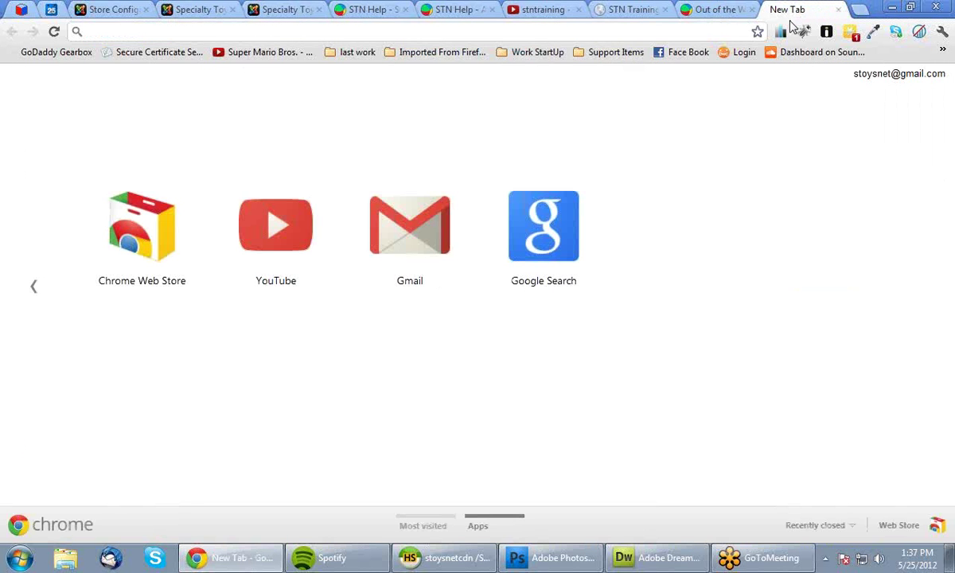
pyautogui.hotkey('ctrl', 'v')
pyautogui.press('Return')
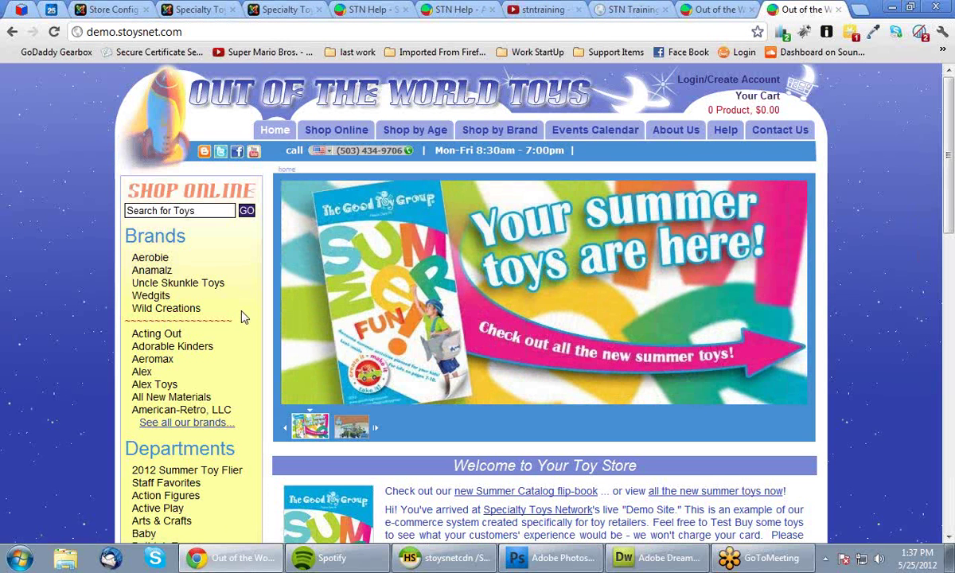
# - View the storefront's Shop Online page and find the store description text below the category pictures
pyautogui.click(307, 132)
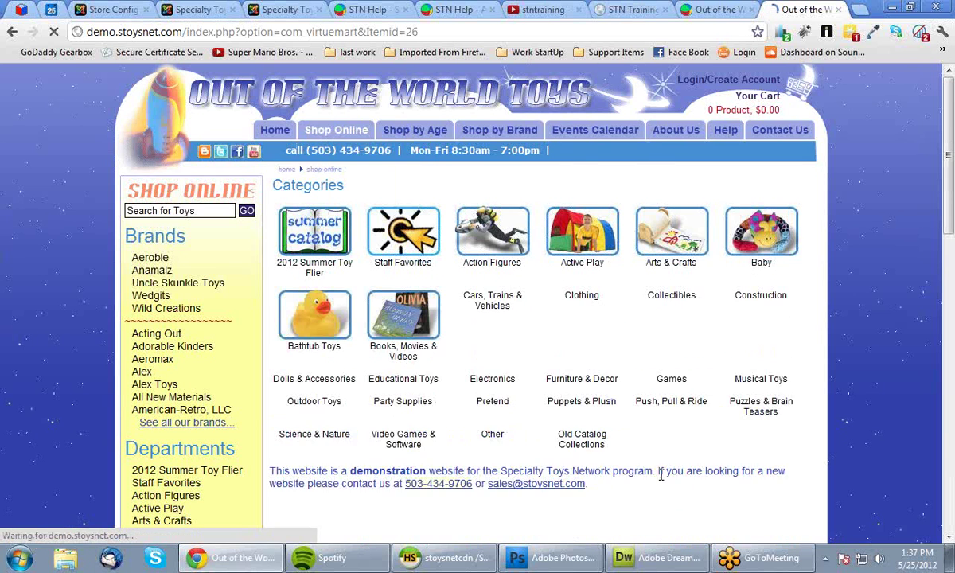
pyautogui.scroll(-2, 611, 377)
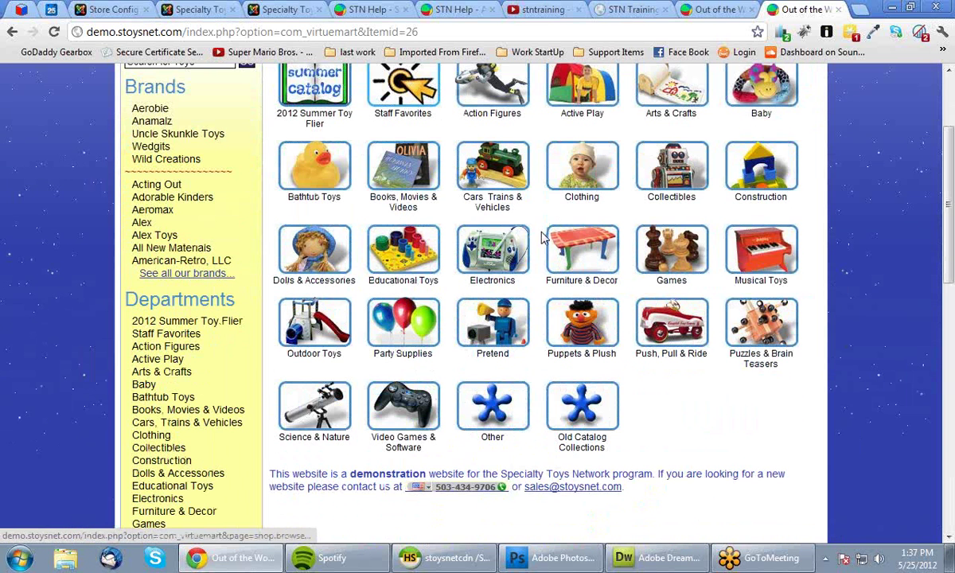
pyautogui.scroll(-2, 541, 237)
pyautogui.moveTo(609, 333); pyautogui.dragTo(259, 304)
pyautogui.click(267, 347)
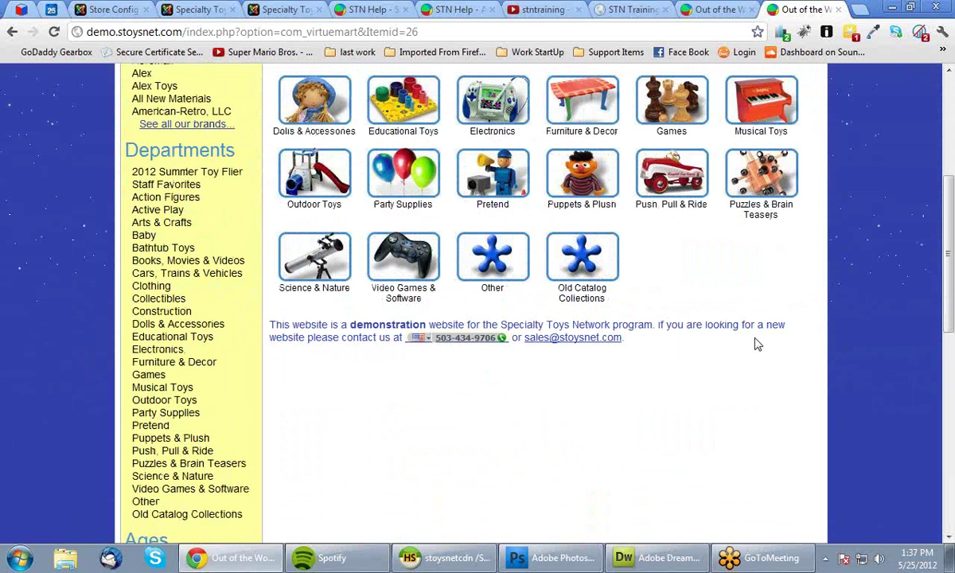
# - Return to the store form in the admin tab and examine the Terms of Service text in its editor
pyautogui.click(704, 12)
pyautogui.click(369, 303)
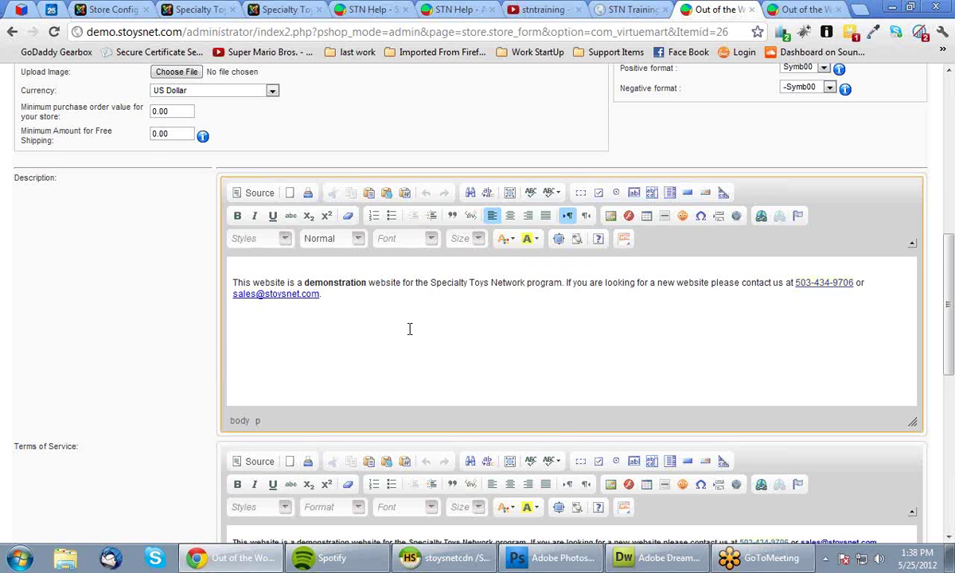
pyautogui.scroll(-3, 402, 330)
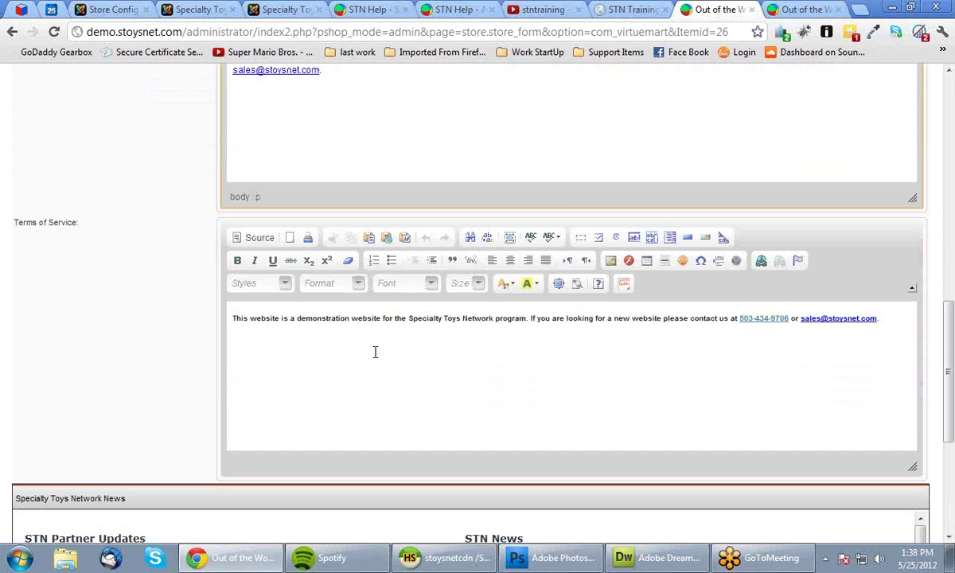
pyautogui.doubleClick(373, 318)
pyautogui.click(377, 318)
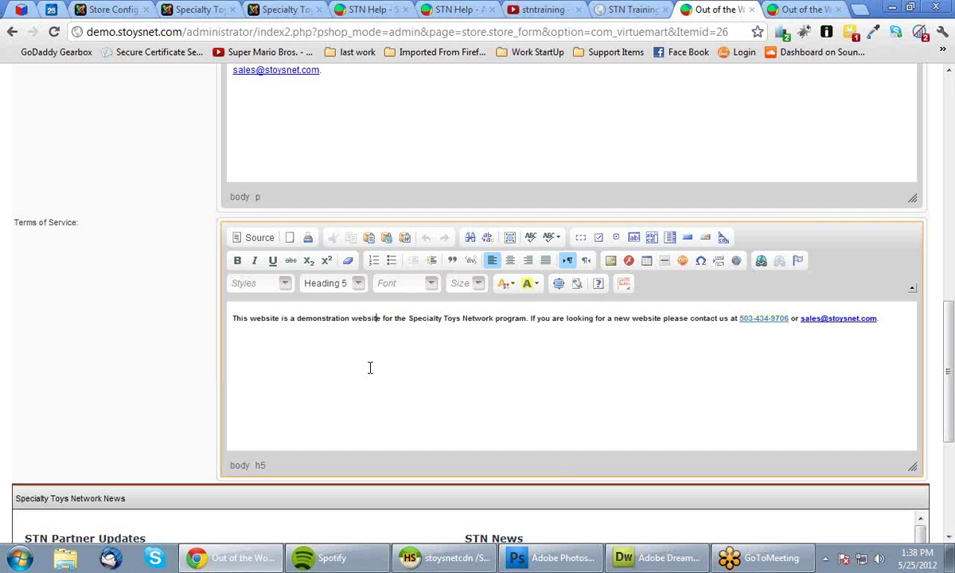
pyautogui.click(438, 360)
pyautogui.click(458, 356)
# - Compare the Terms of Service text with the store description in the editor above it
pyautogui.scroll(1, 455, 358)
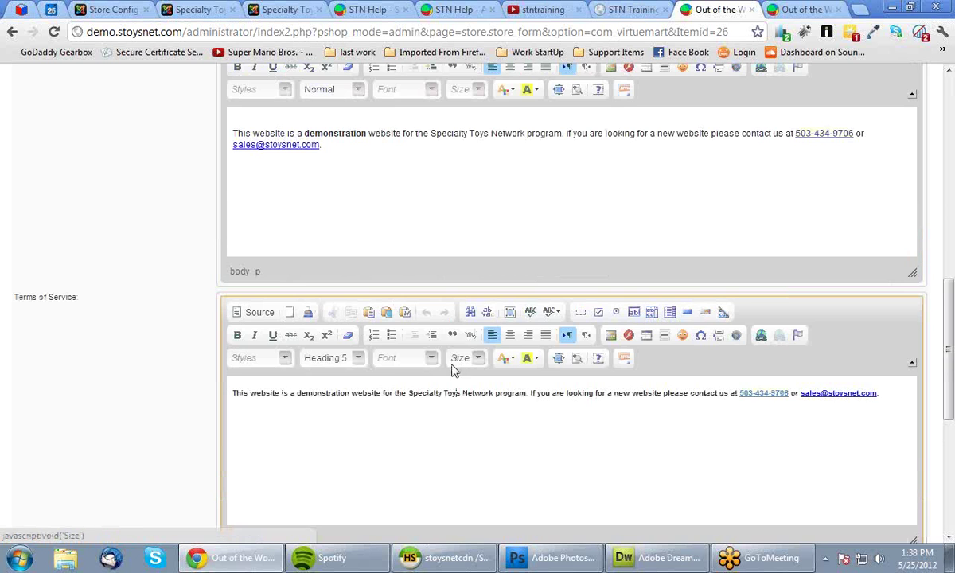
pyautogui.scroll(3, 455, 358)
pyautogui.scroll(-1, 453, 364)
pyautogui.scroll(-1, 453, 364)
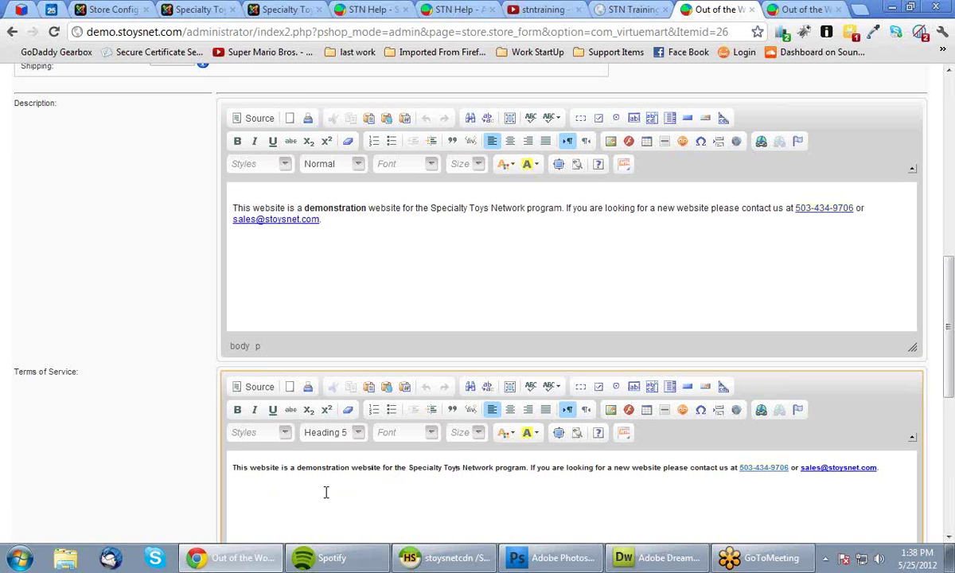
pyautogui.click(336, 467)
pyautogui.click(409, 468)
pyautogui.scroll(-3, 426, 459)
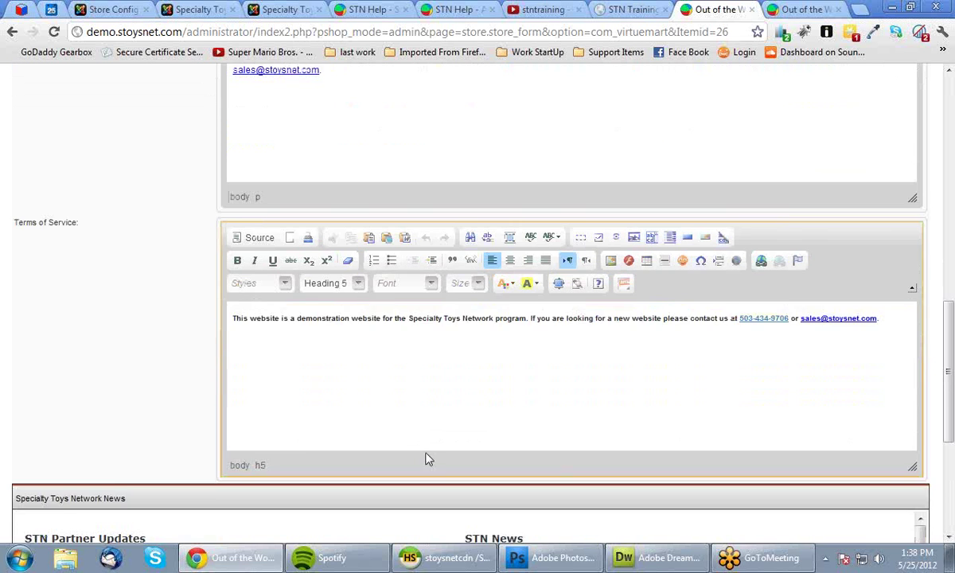
# - Go back to the contact information section of the store form and review its e-mail field
pyautogui.scroll(1, 429, 421)
pyautogui.scroll(10, 431, 406)
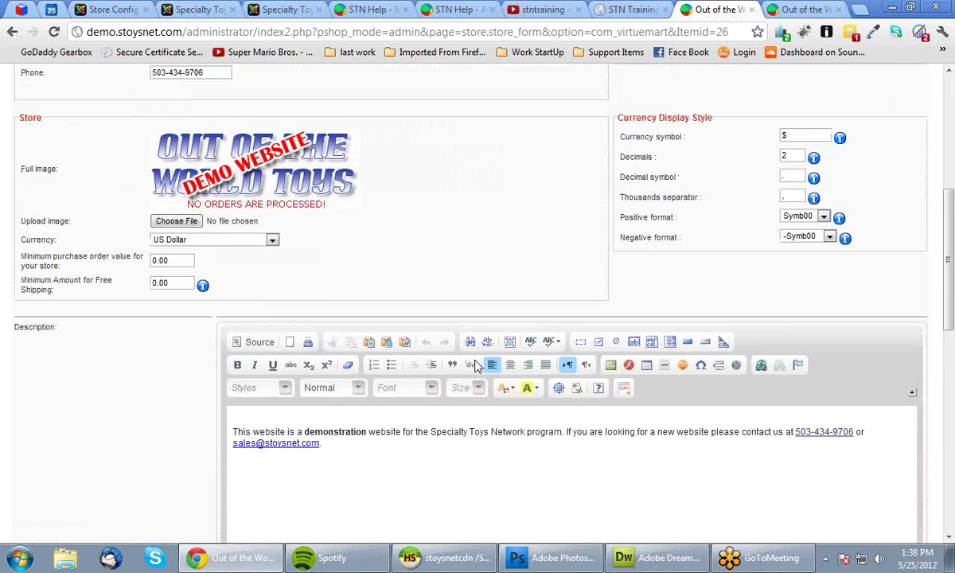
pyautogui.scroll(5, 522, 231)
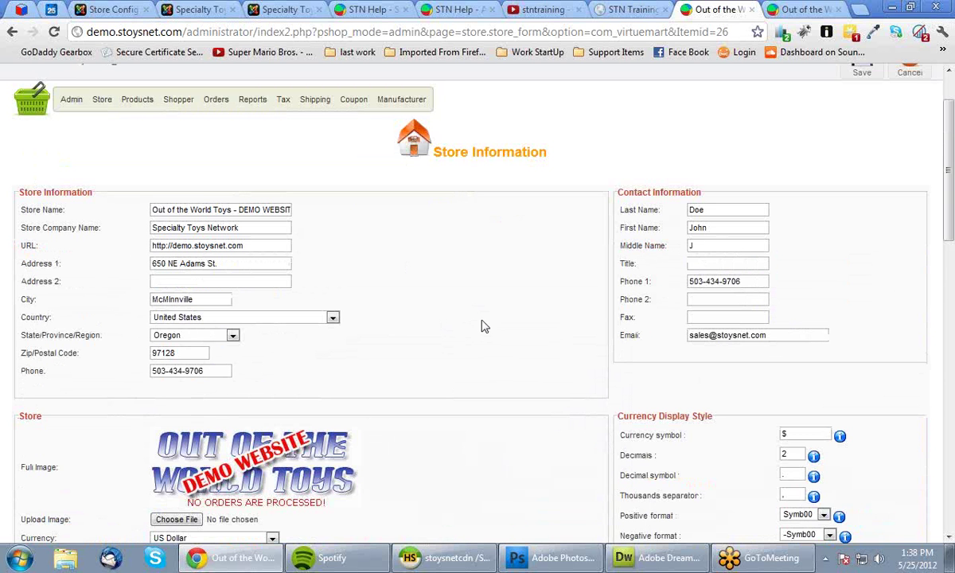
pyautogui.click(784, 335)
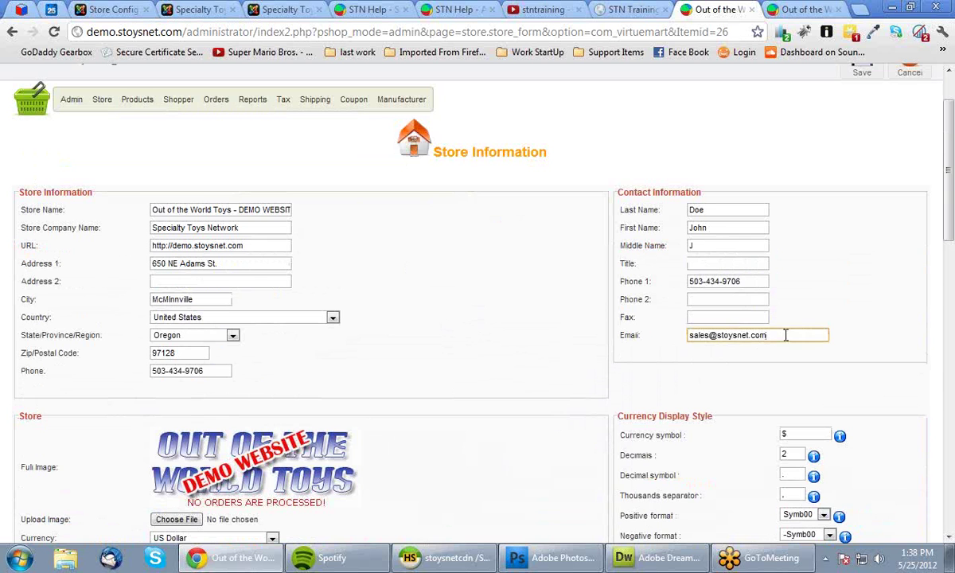
pyautogui.moveTo(784, 334); pyautogui.dragTo(682, 335)
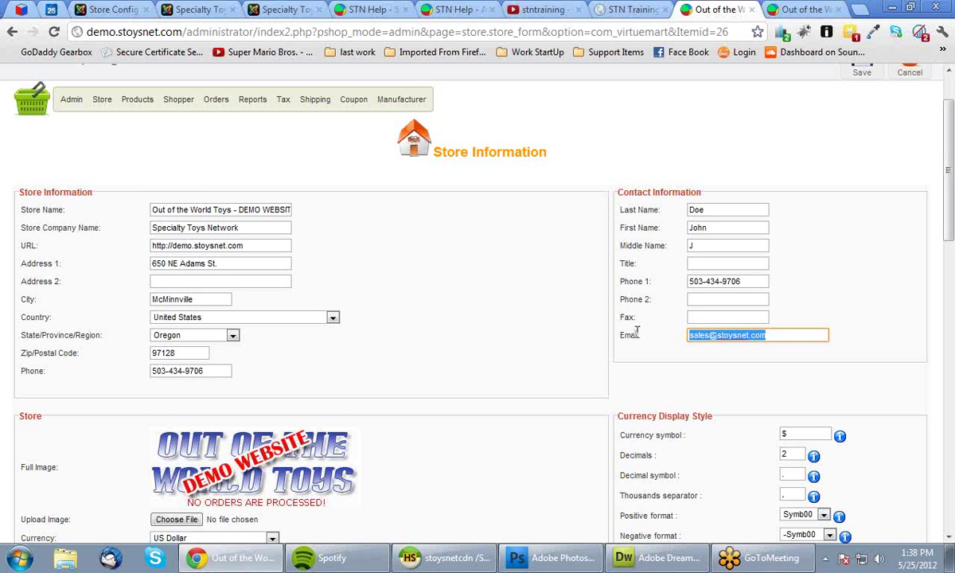
pyautogui.tripleClick(706, 334)
pyautogui.click(791, 334)
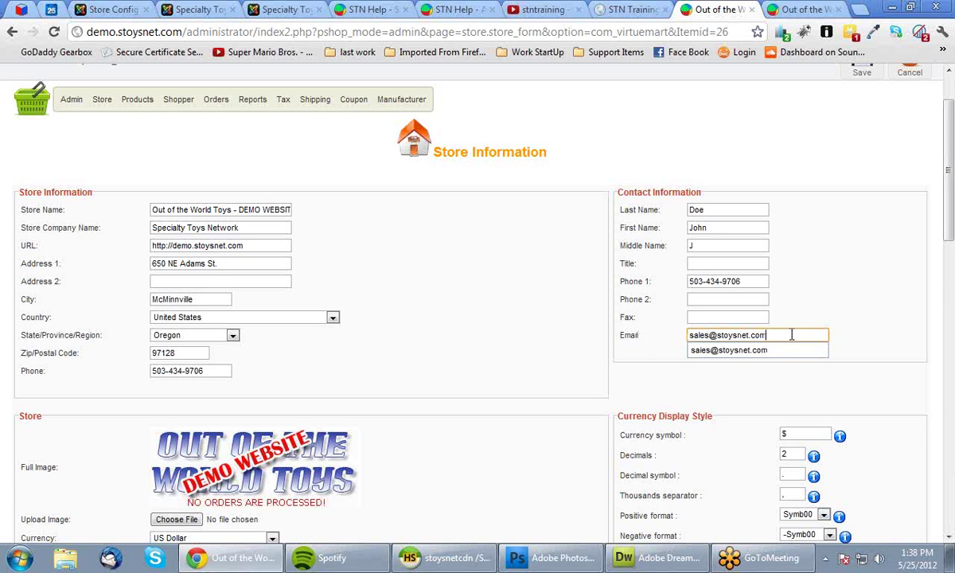
pyautogui.click(750, 292)
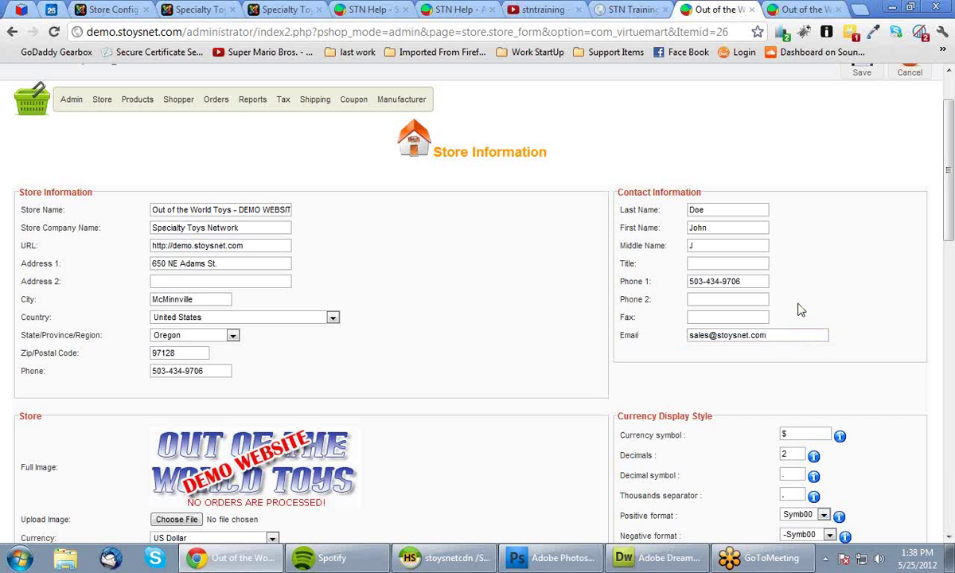